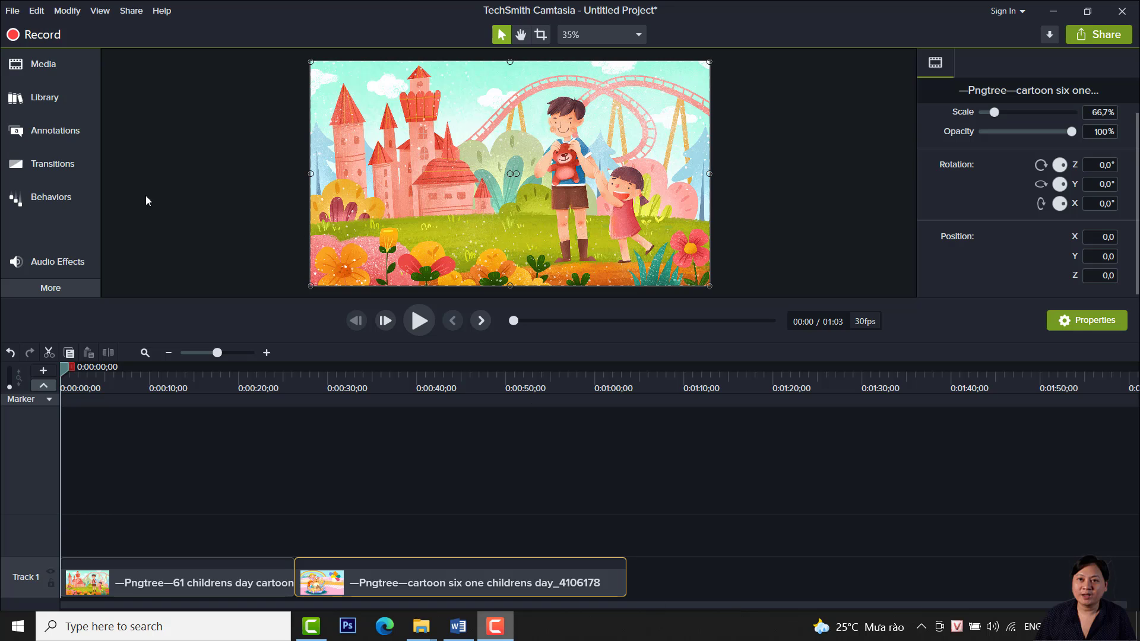
# - Add the asimpleway track from the library's Music Tracks to a new track above the images, starting at 0:00
pyautogui.click(63, 100)
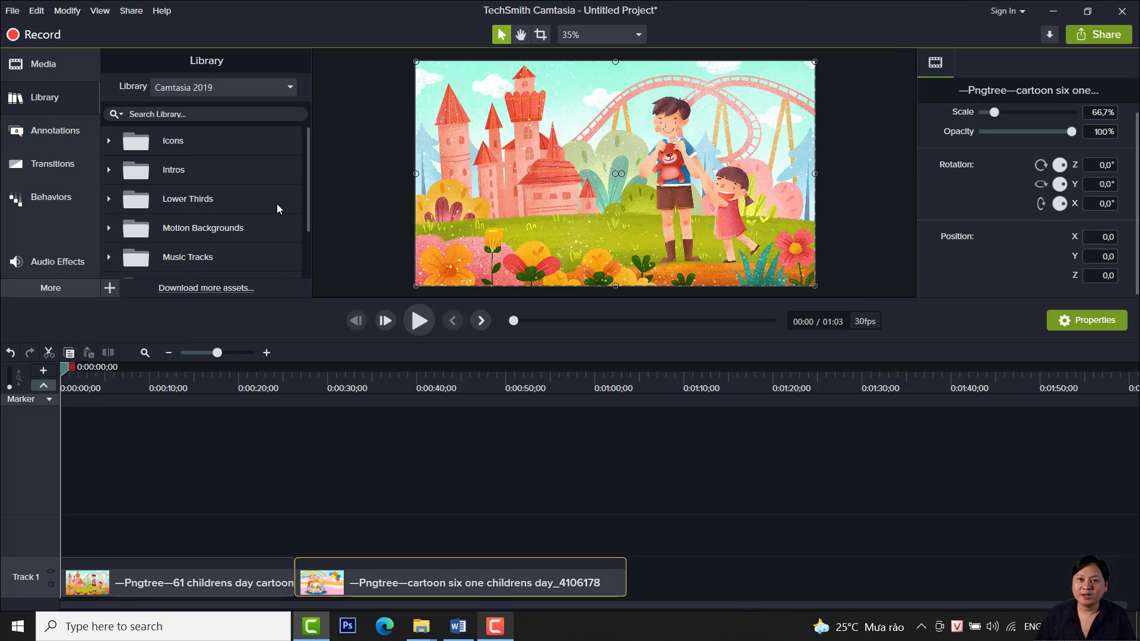
pyautogui.moveTo(306, 183); pyautogui.dragTo(306, 224)
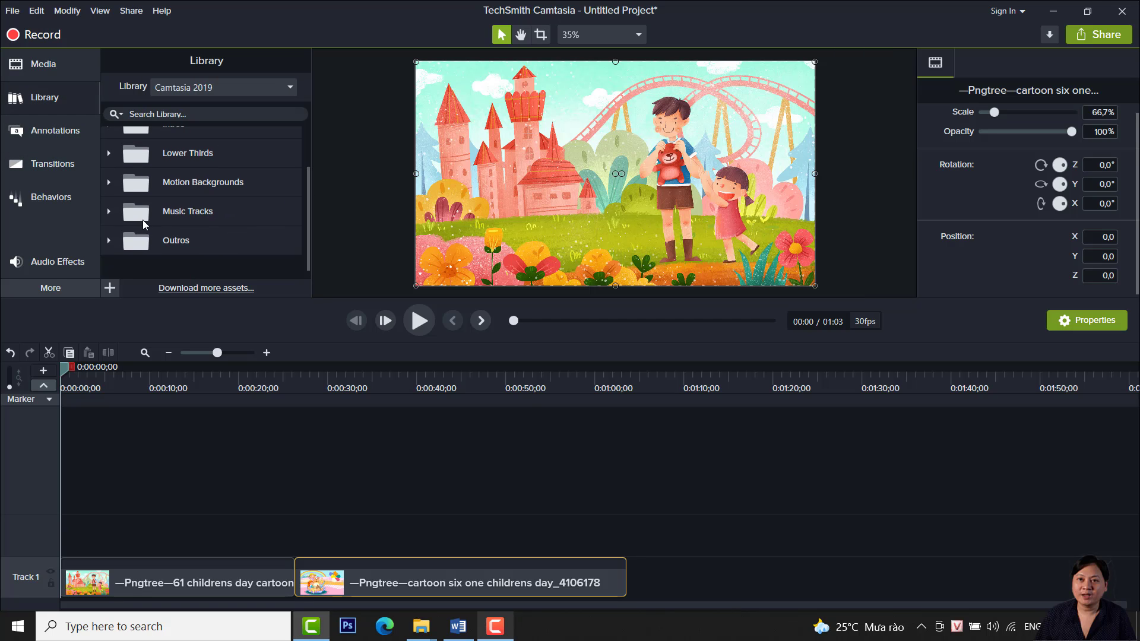
pyautogui.click(108, 210)
pyautogui.moveTo(149, 241); pyautogui.dragTo(57, 532)
# - Play back the music with the images and return the playhead to the timeline start
pyautogui.click(418, 323)
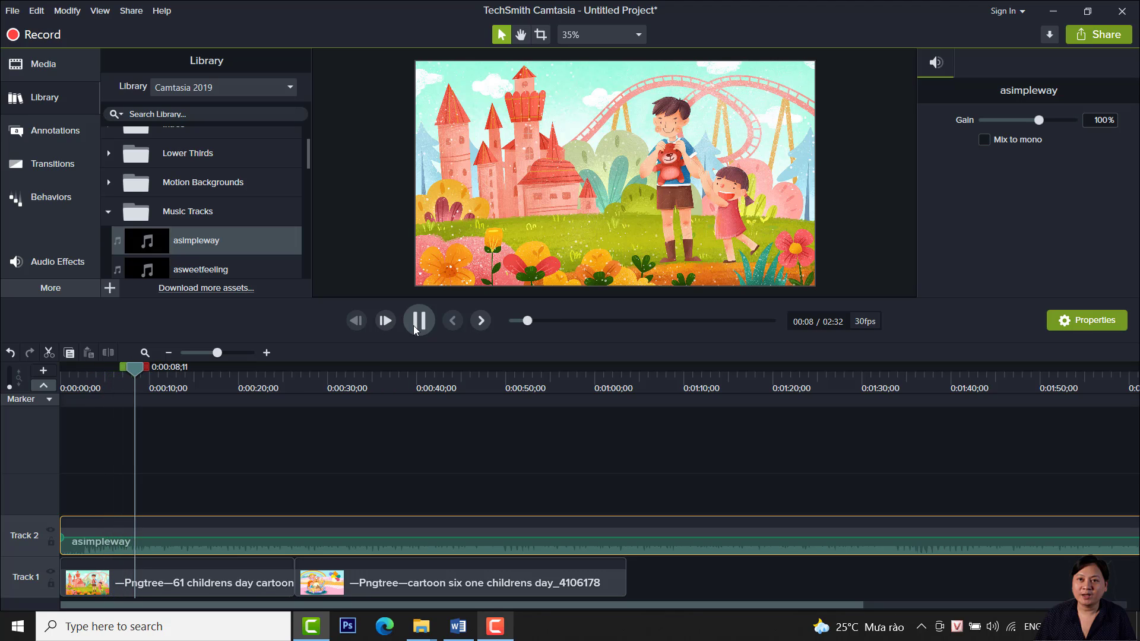
pyautogui.click(416, 326)
pyautogui.moveTo(135, 376); pyautogui.dragTo(58, 382)
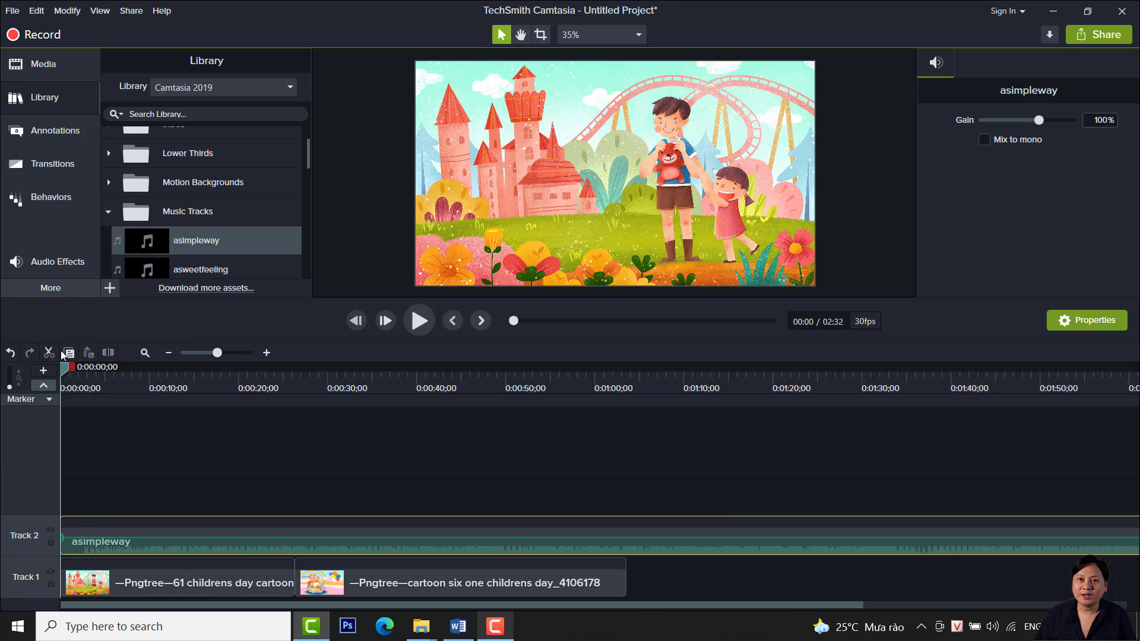
# - Open Voice Narration, clear the script text, and check the microphone choices, keeping Microphone (Conexant SmartAudio)
pyautogui.click(53, 292)
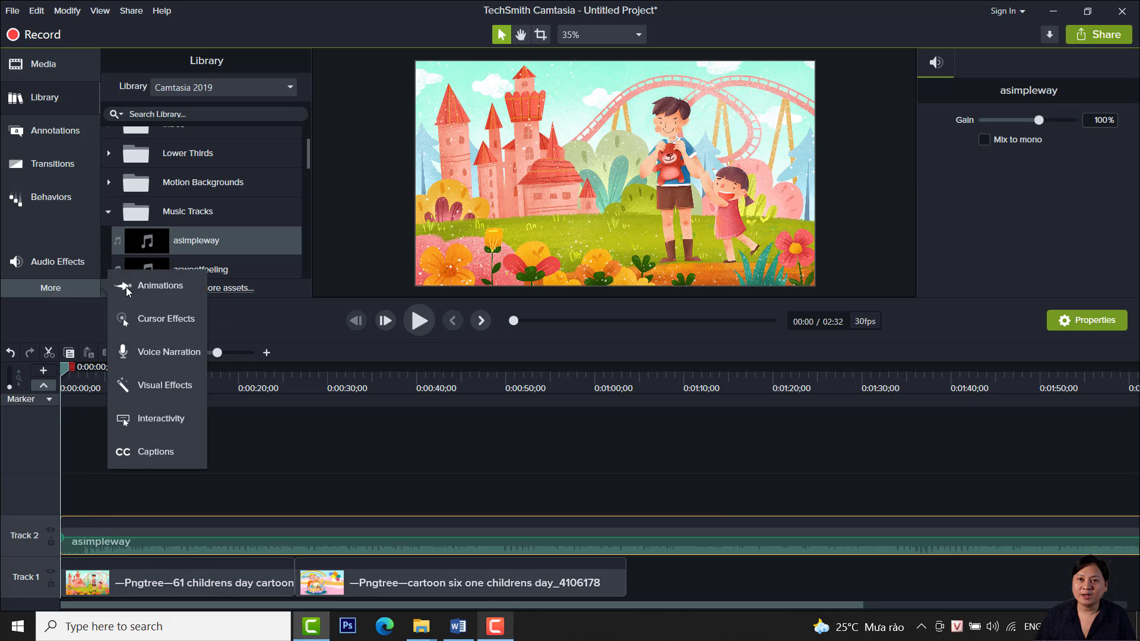
pyautogui.click(167, 359)
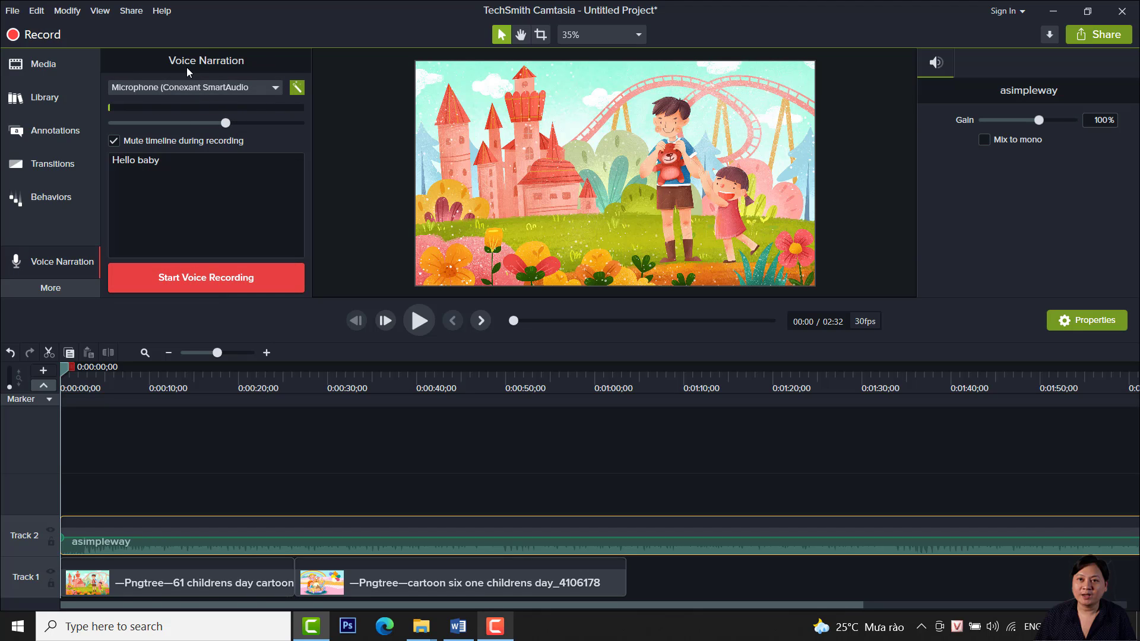
pyautogui.moveTo(167, 164); pyautogui.dragTo(118, 160)
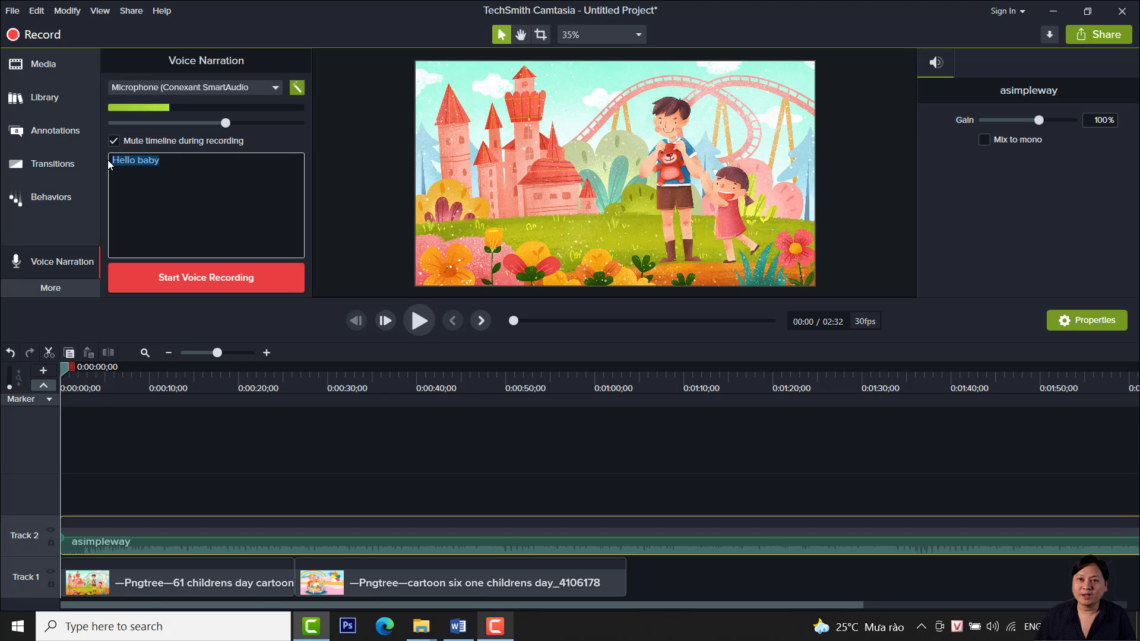
pyautogui.press('BackSpace')
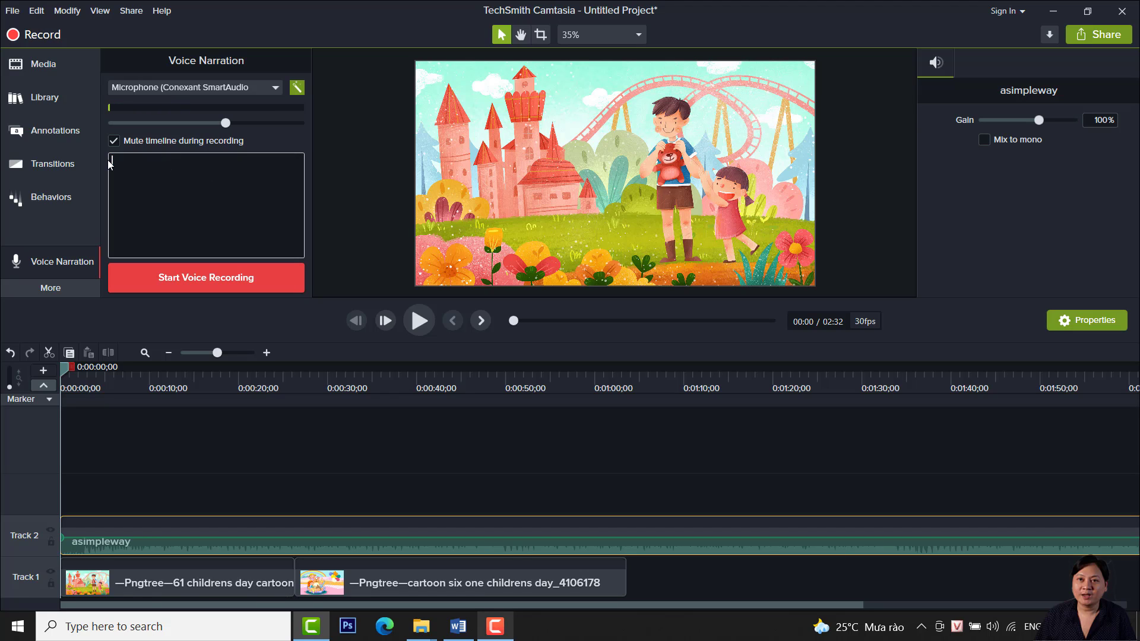
pyautogui.click(277, 89)
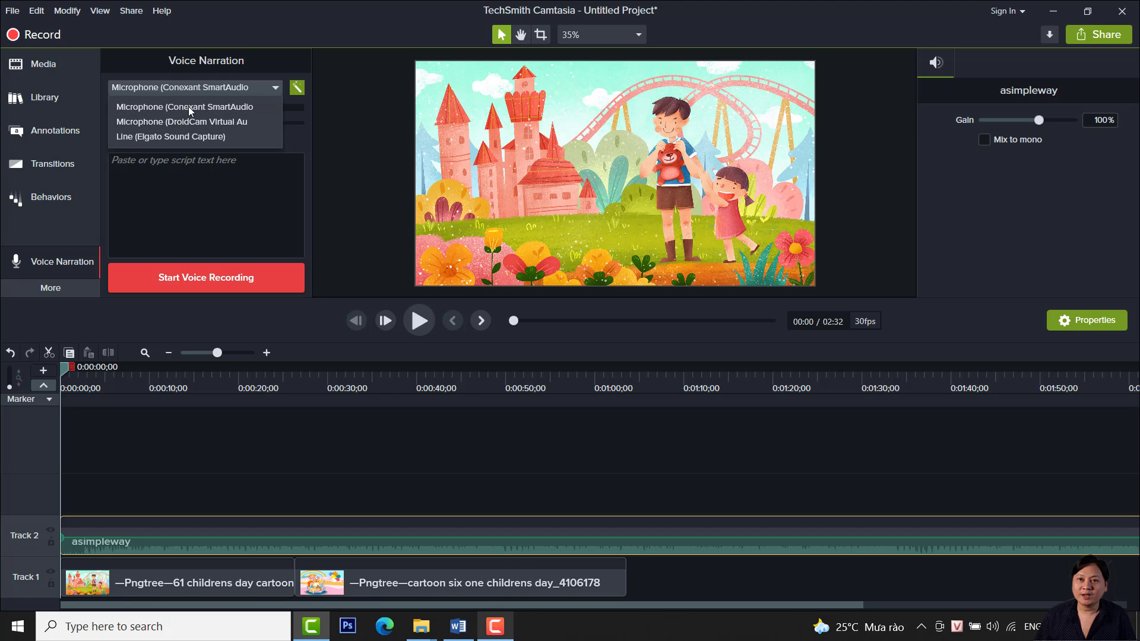
pyautogui.click(370, 135)
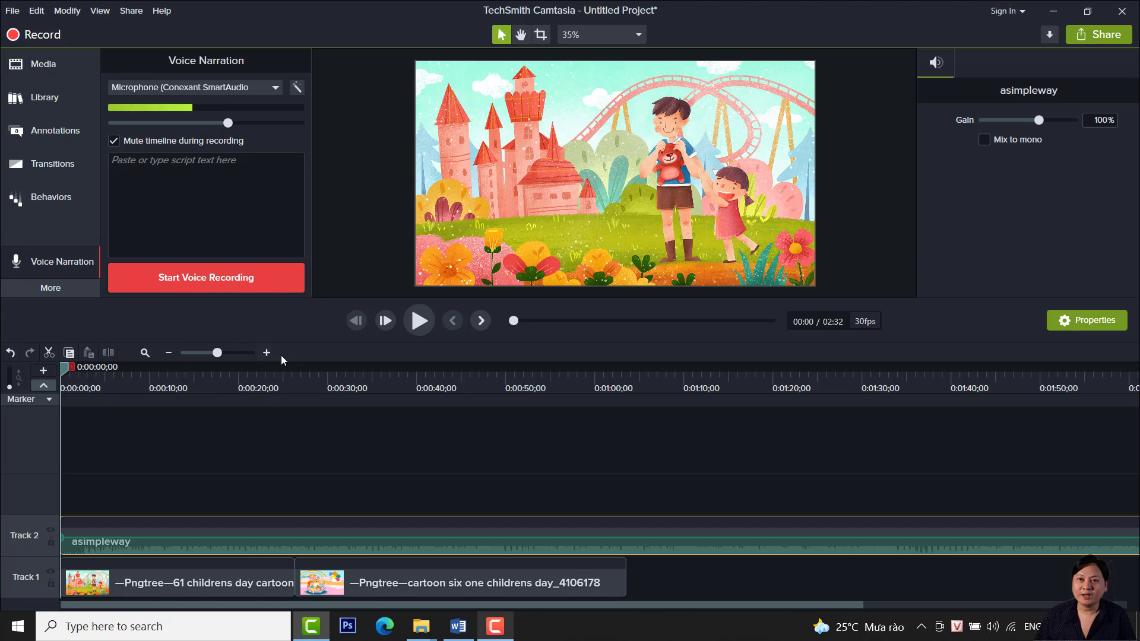
pyautogui.click(216, 285)
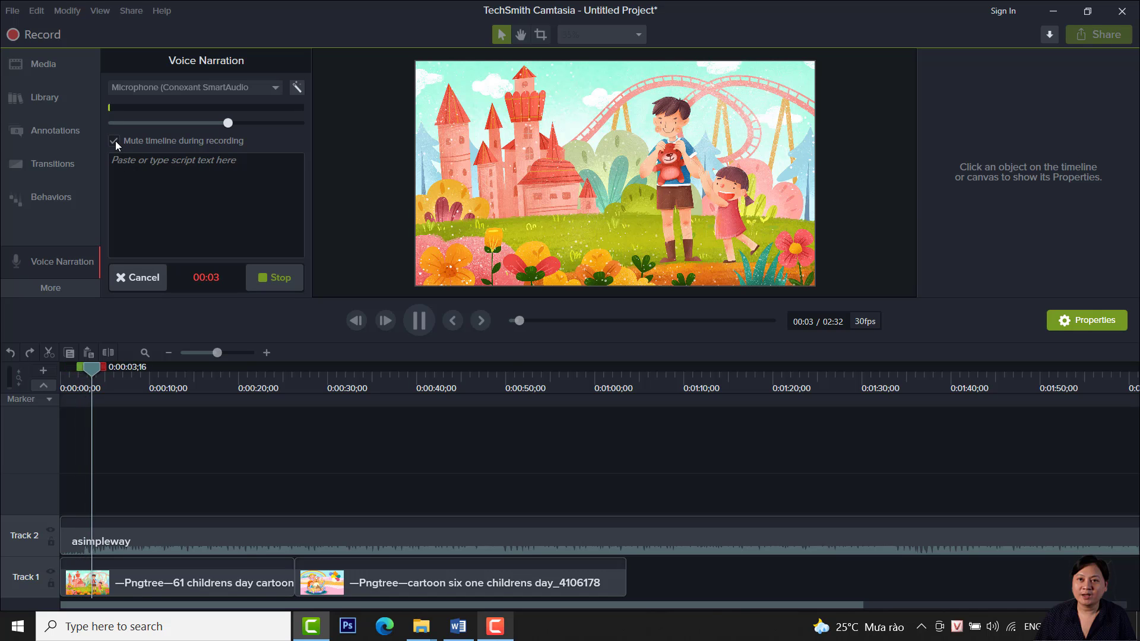
pyautogui.click(151, 279)
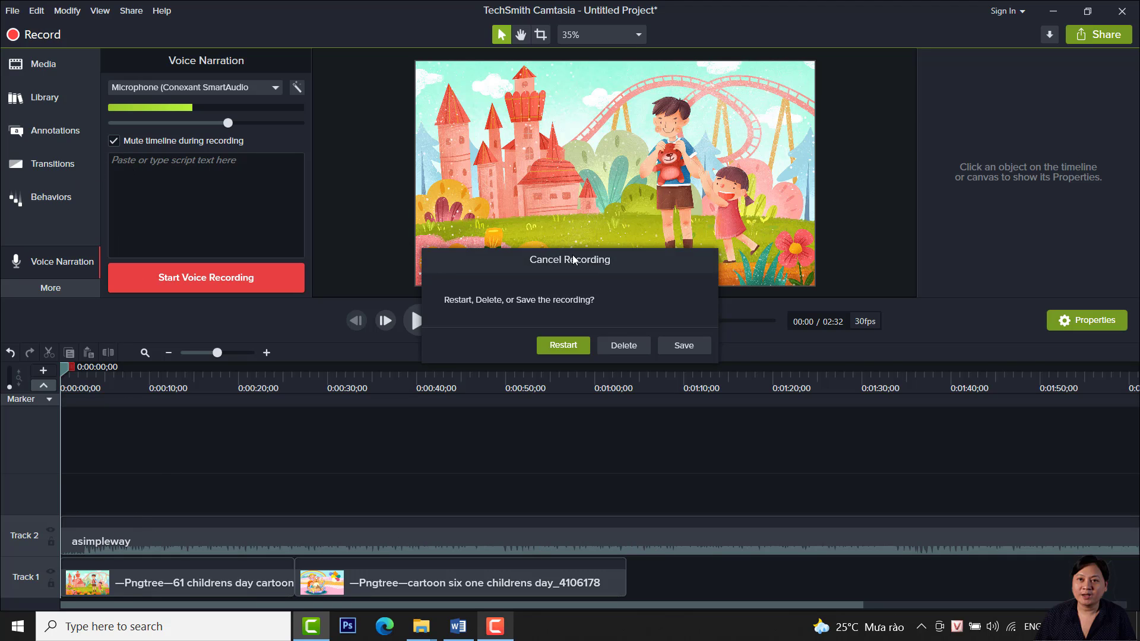
pyautogui.click(543, 344)
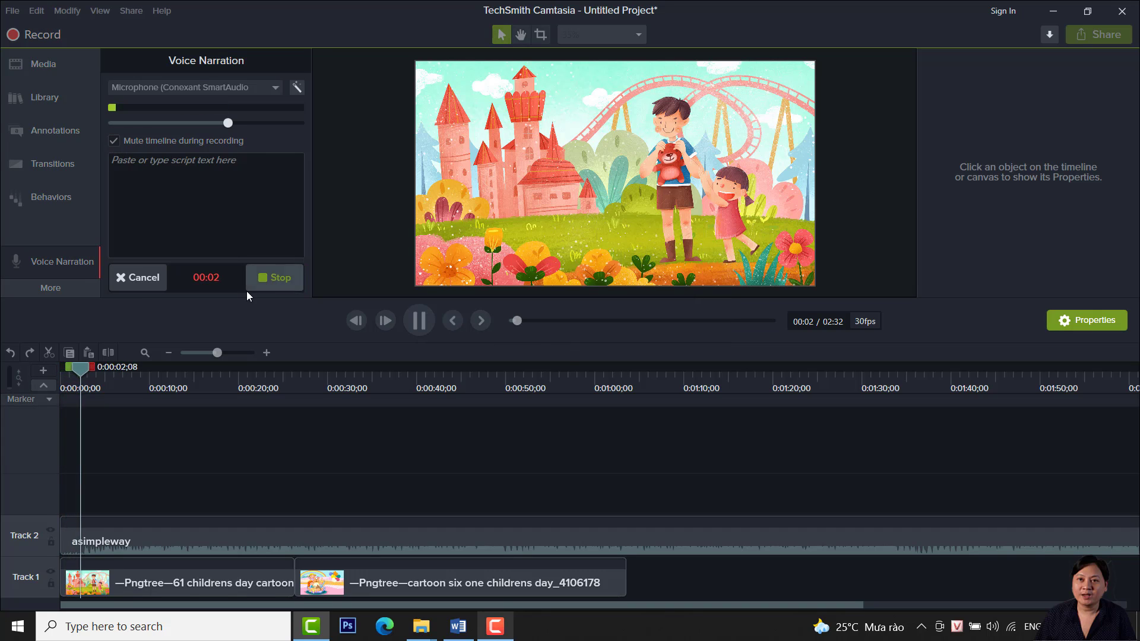
pyautogui.click(138, 277)
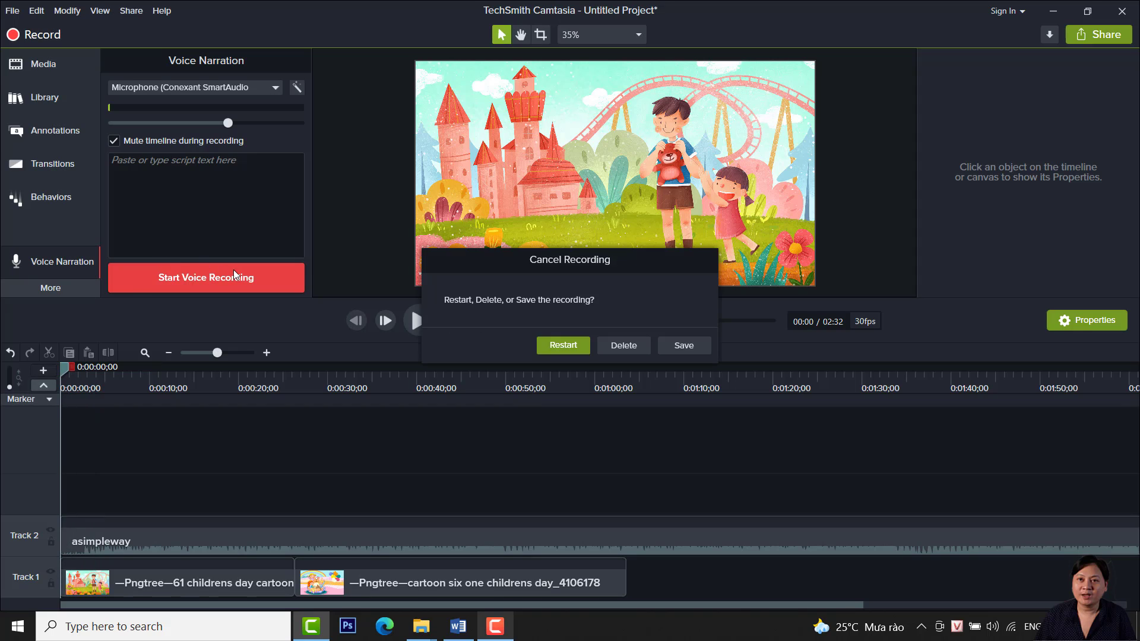
pyautogui.click(621, 350)
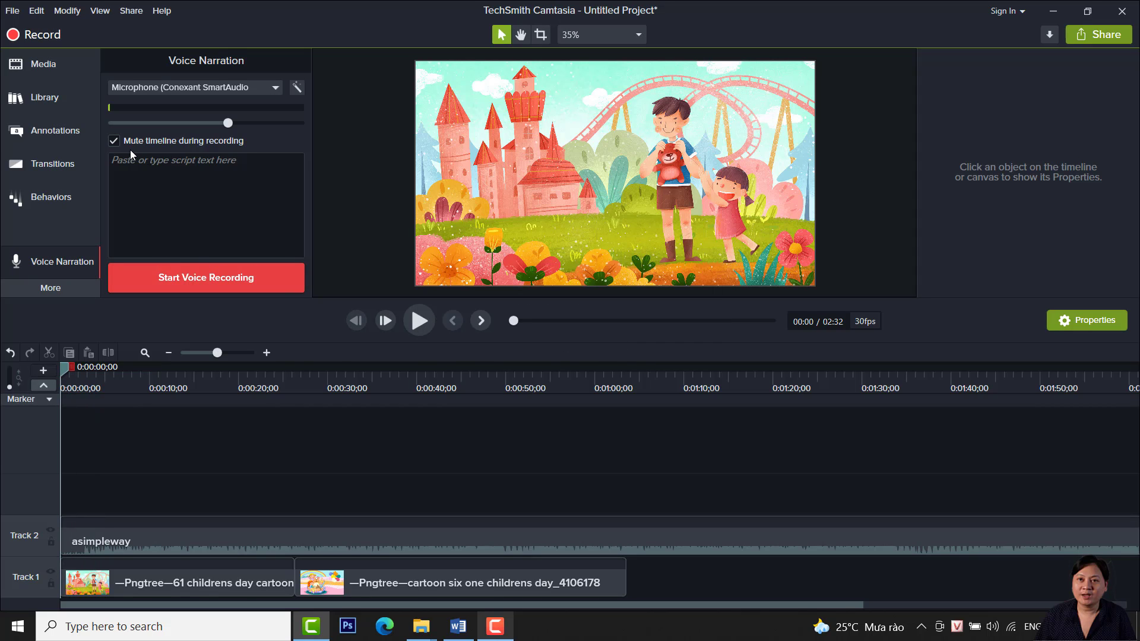
# - Record a voice narration from the timeline start with the timeline unmuted and save it as Narration 7
pyautogui.click(115, 141)
pyautogui.click(192, 281)
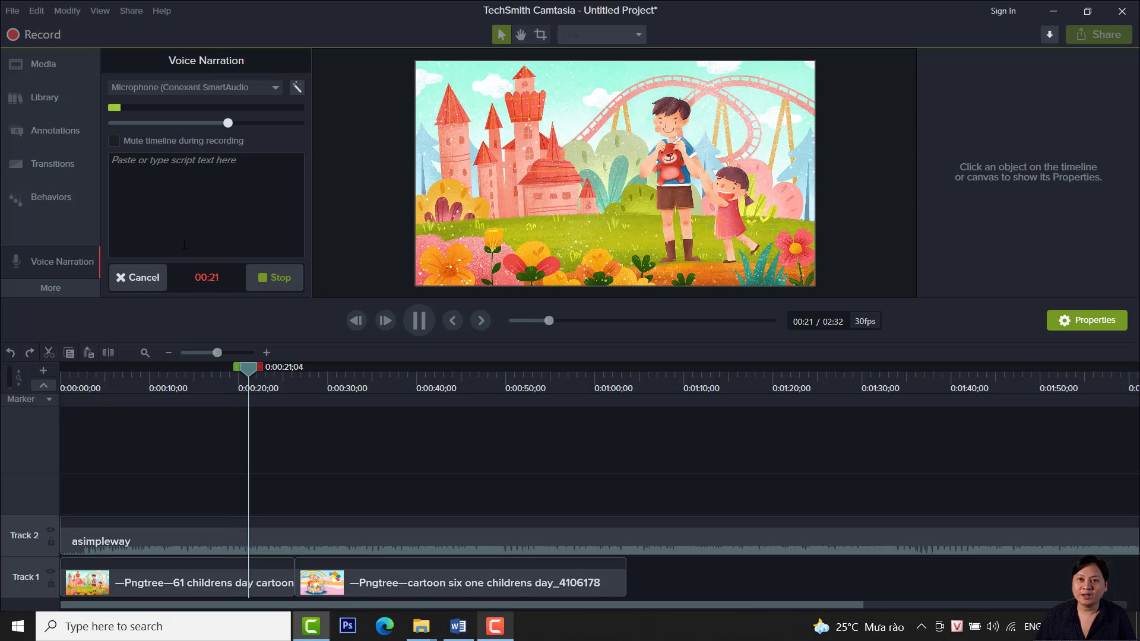
pyautogui.click(278, 278)
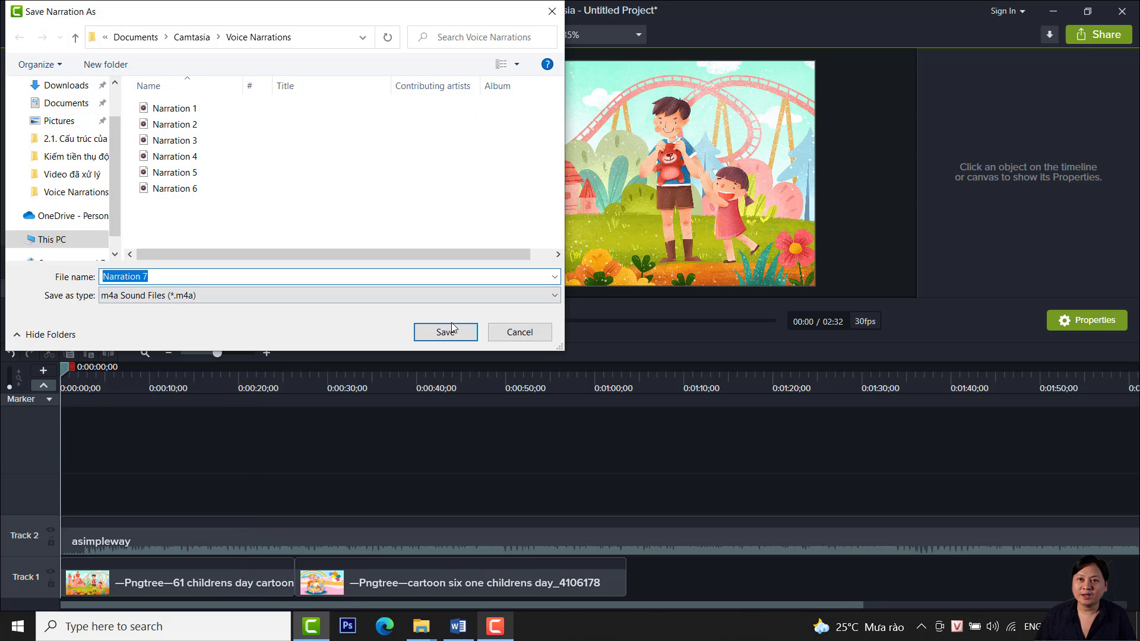
pyautogui.click(452, 331)
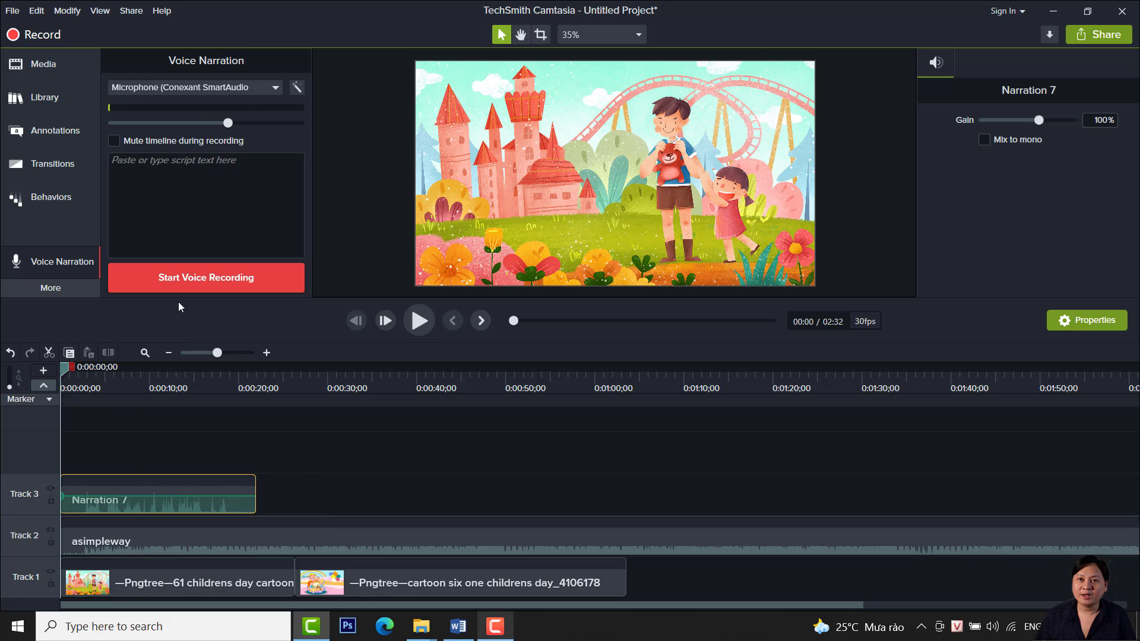
# - Play the timeline to about 26 seconds, record a second voice narration over the second image, and save it as Narration 8
pyautogui.click(426, 318)
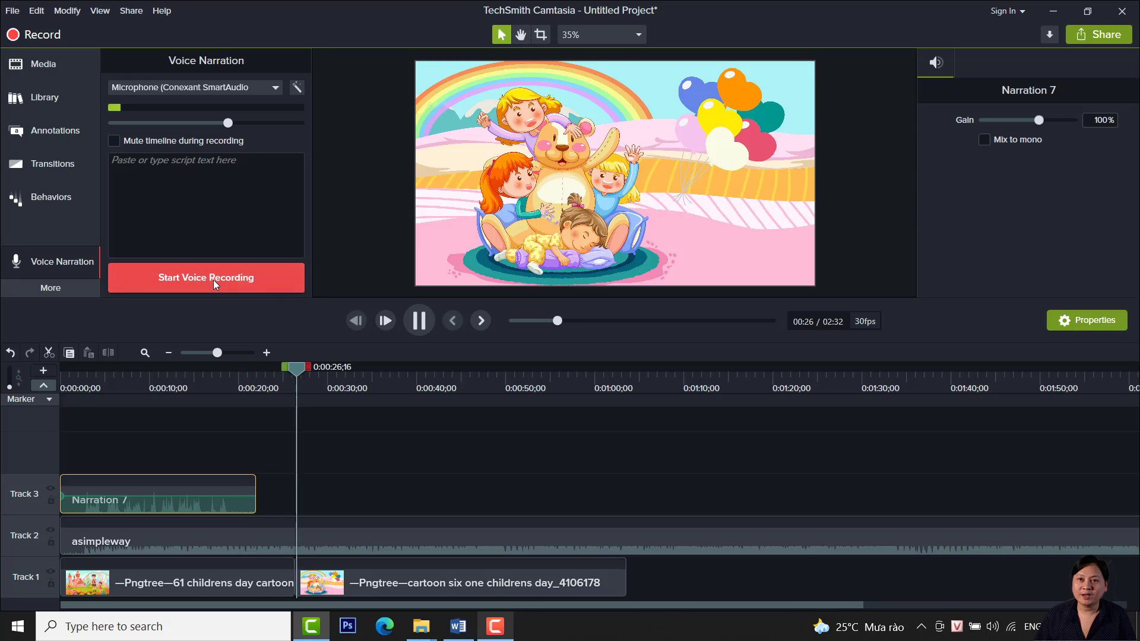
pyautogui.click(213, 280)
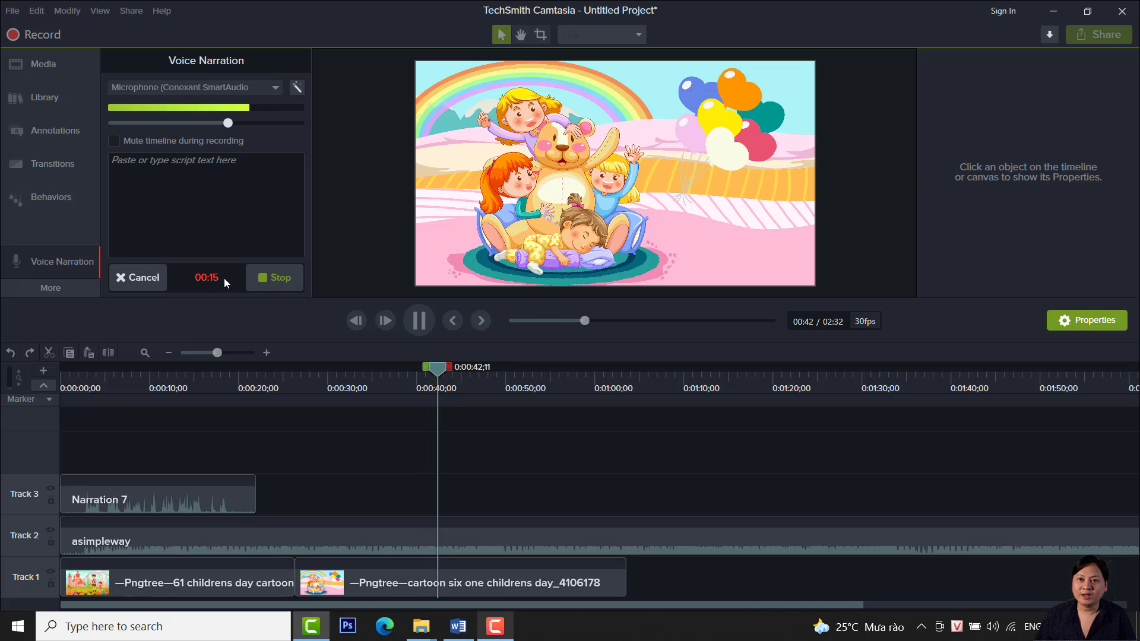
pyautogui.click(266, 278)
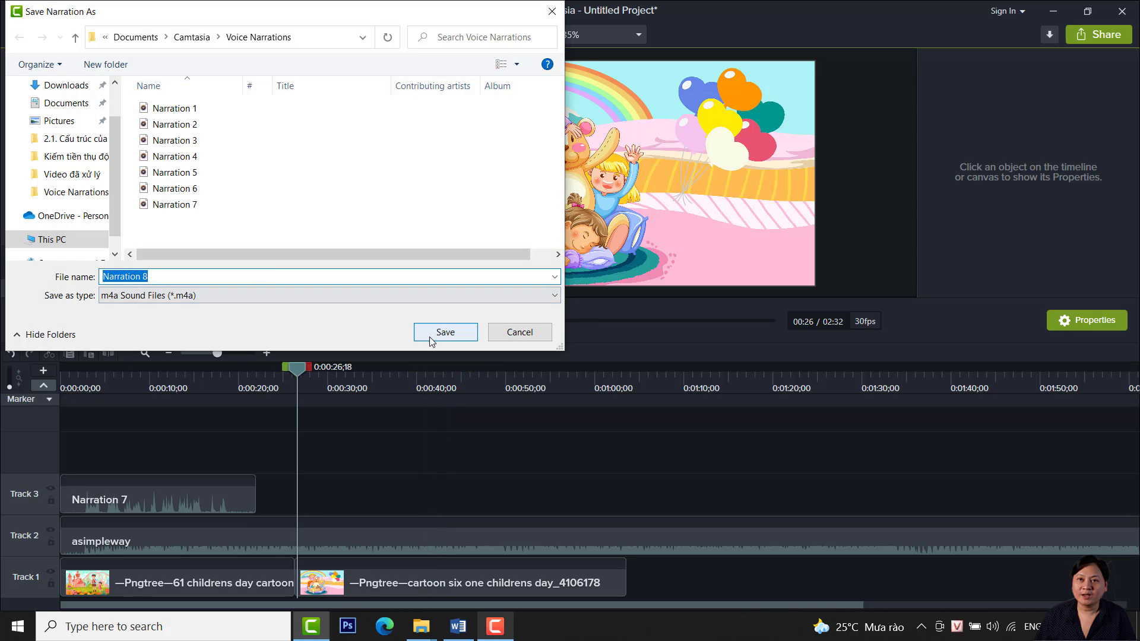
pyautogui.click(429, 336)
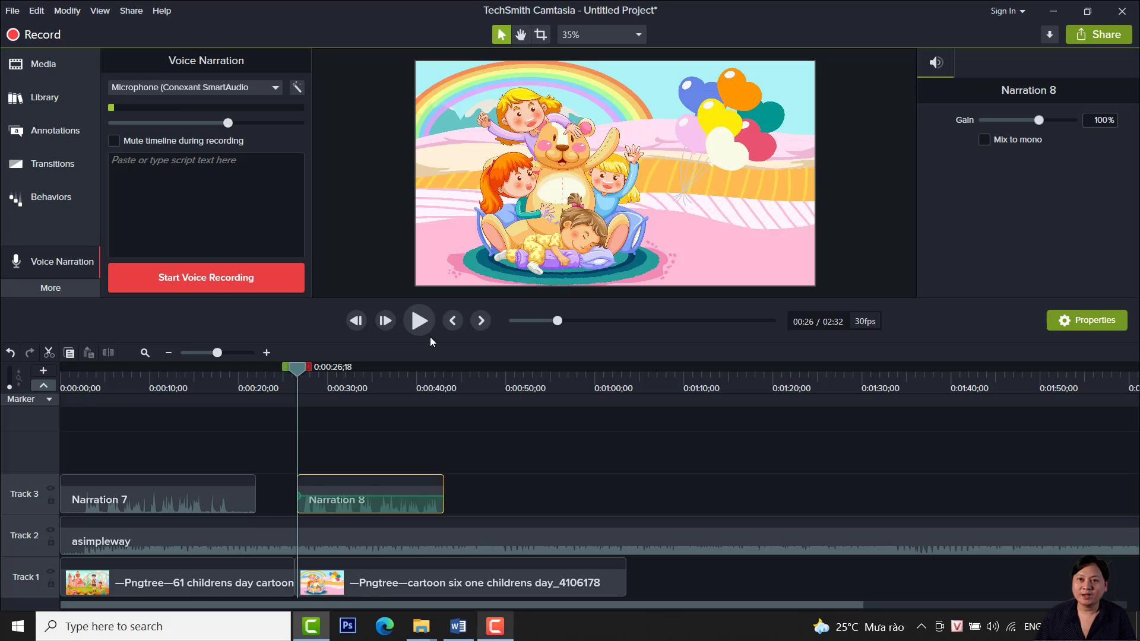
# - Play back the start of Narration 8 and move the playhead back to the gap between the two narrations
pyautogui.click(418, 321)
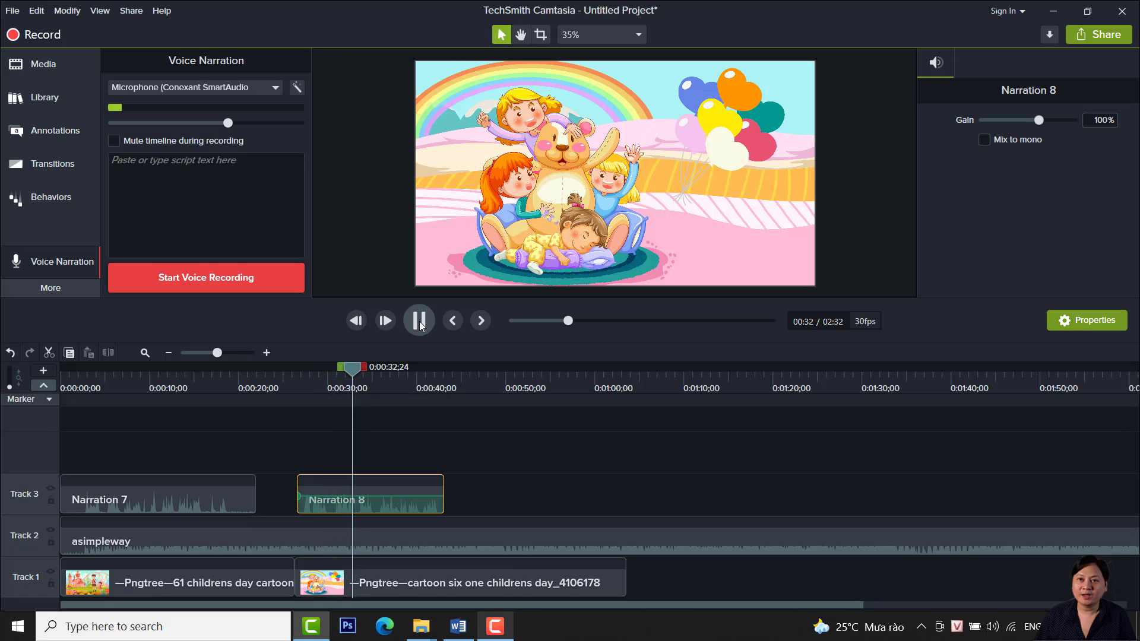
pyautogui.click(420, 321)
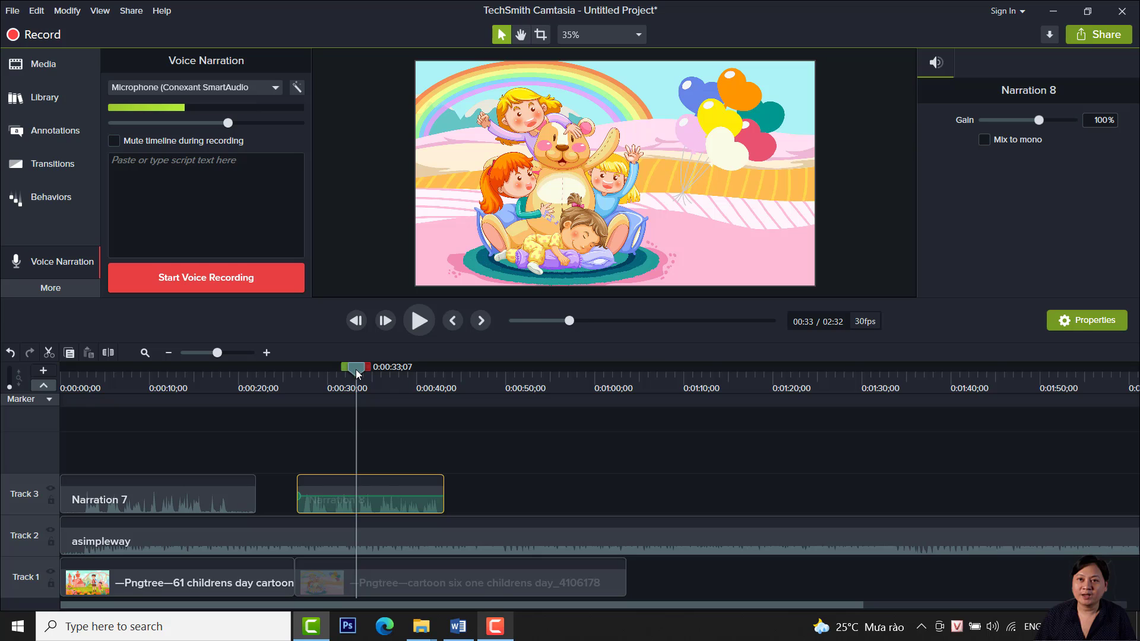
pyautogui.moveTo(356, 370); pyautogui.dragTo(261, 371)
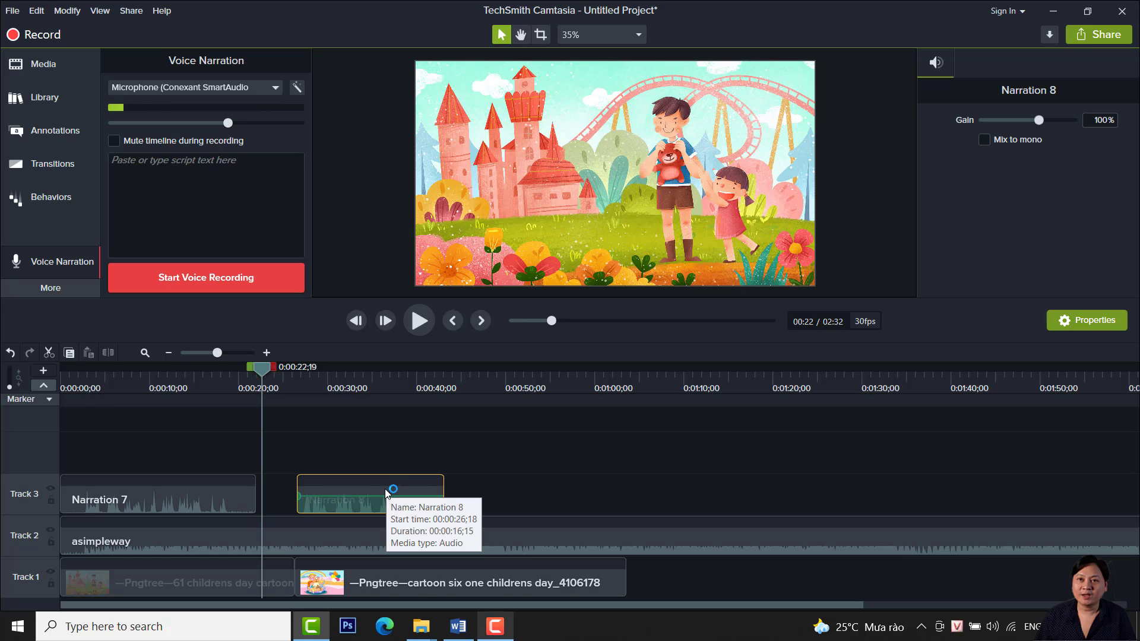
# - Apply the Noise Removal audio effect to the Narration 8 clip
pyautogui.moveTo(383, 496); pyautogui.dragTo(387, 495)
pyautogui.click(64, 287)
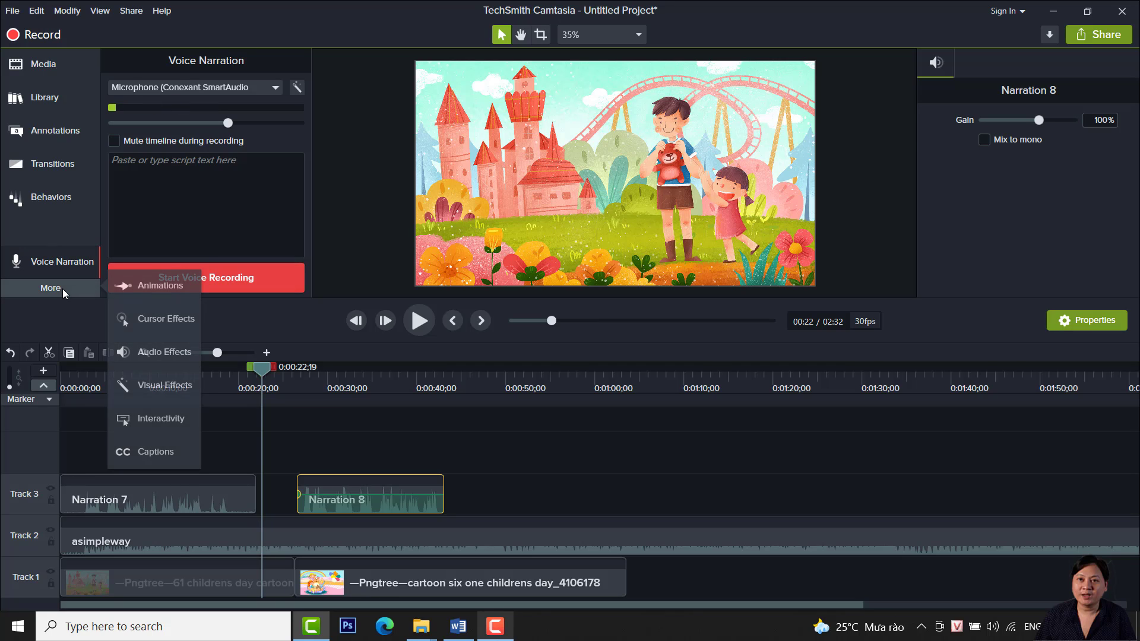
pyautogui.click(165, 352)
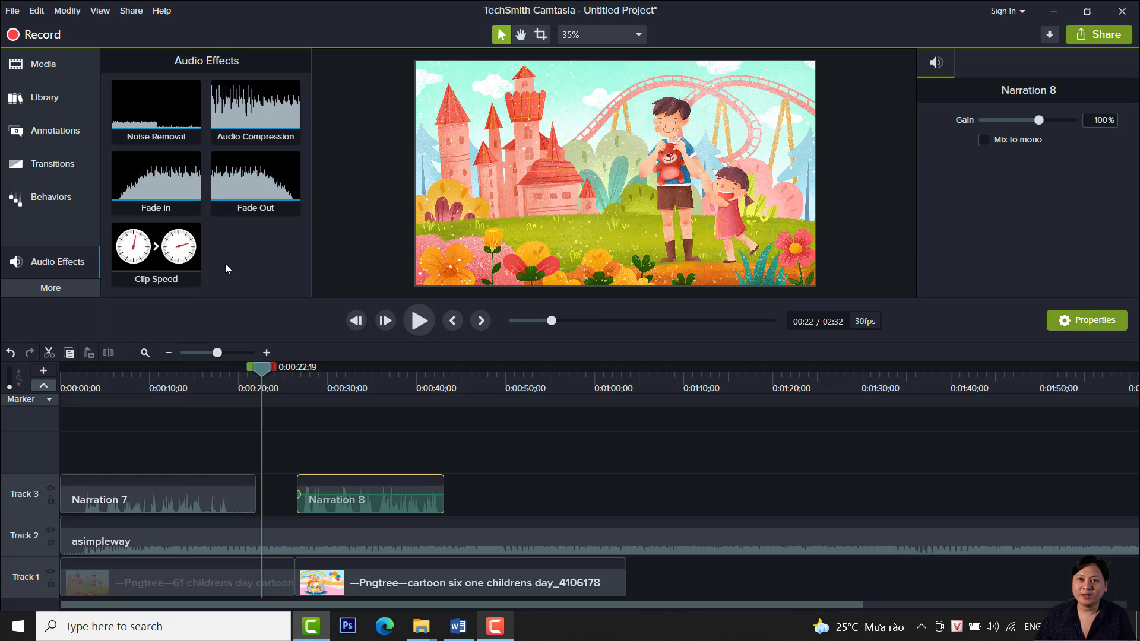
pyautogui.moveTo(163, 107); pyautogui.dragTo(365, 493)
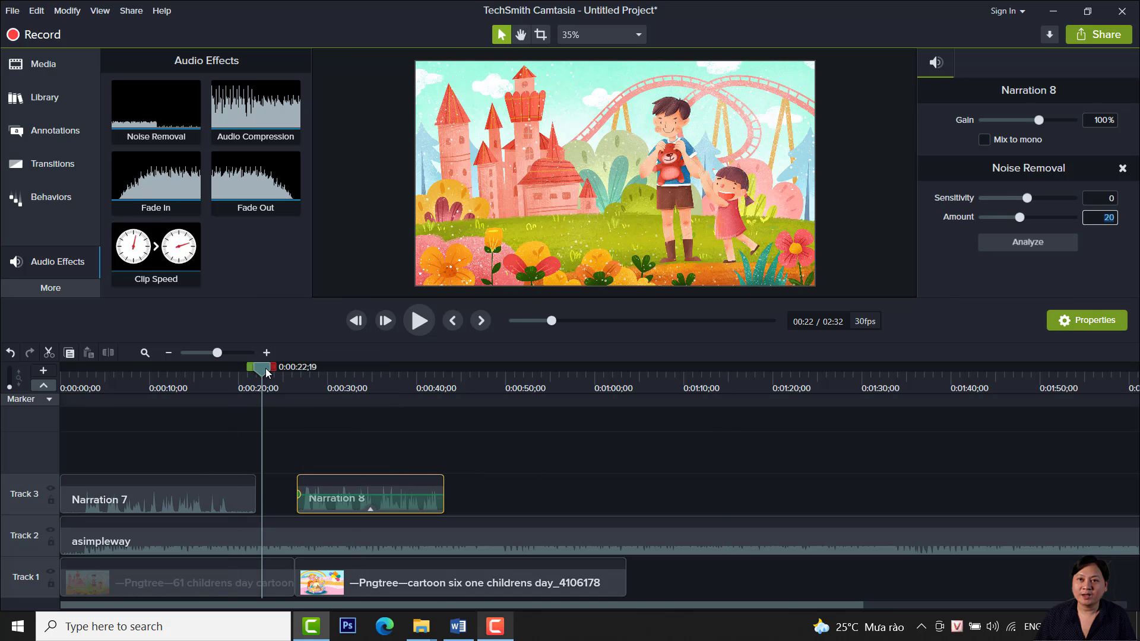
# - Return the playhead to the timeline start and pick the Audio Compression effect
pyautogui.moveTo(266, 372); pyautogui.dragTo(51, 392)
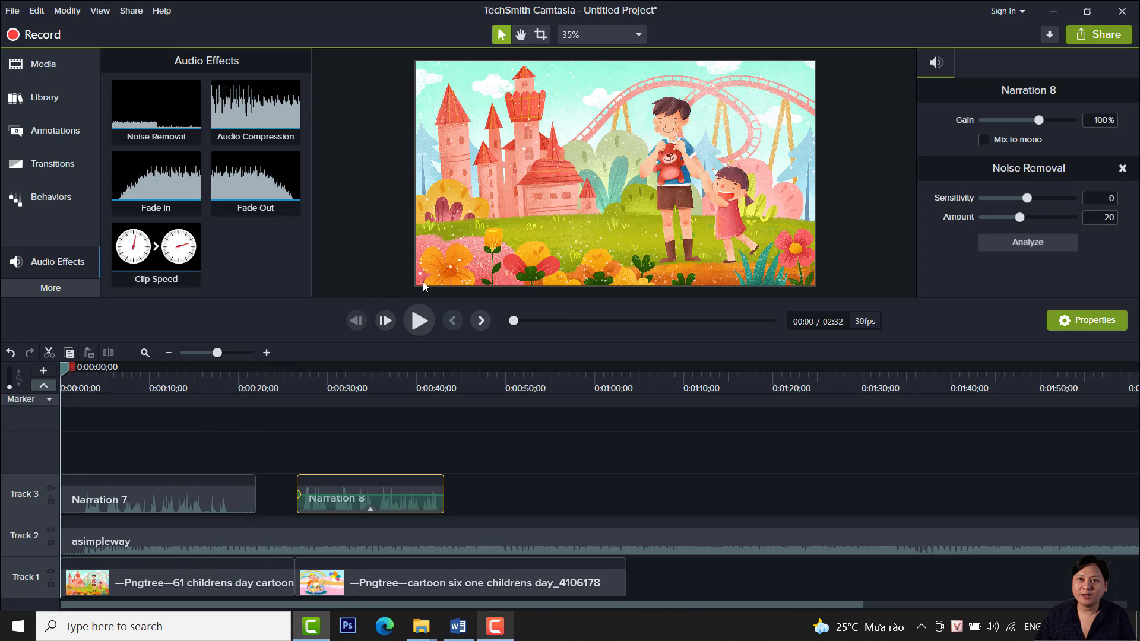
pyautogui.click(249, 136)
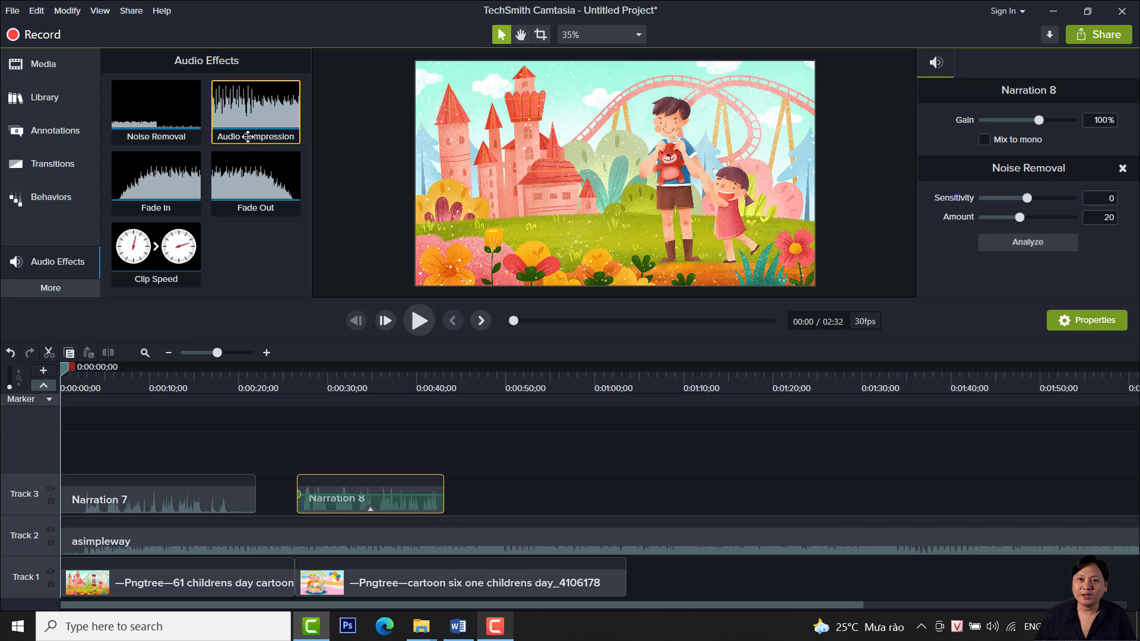